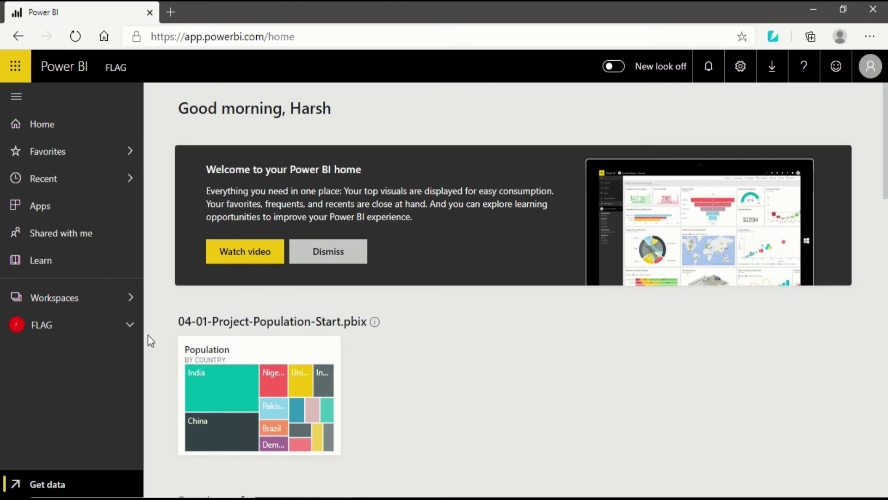
Step: Open the Get Data page for the FLAG workspace from the left navigation pane
{"action": "left_click", "coordinate": [93, 483]}
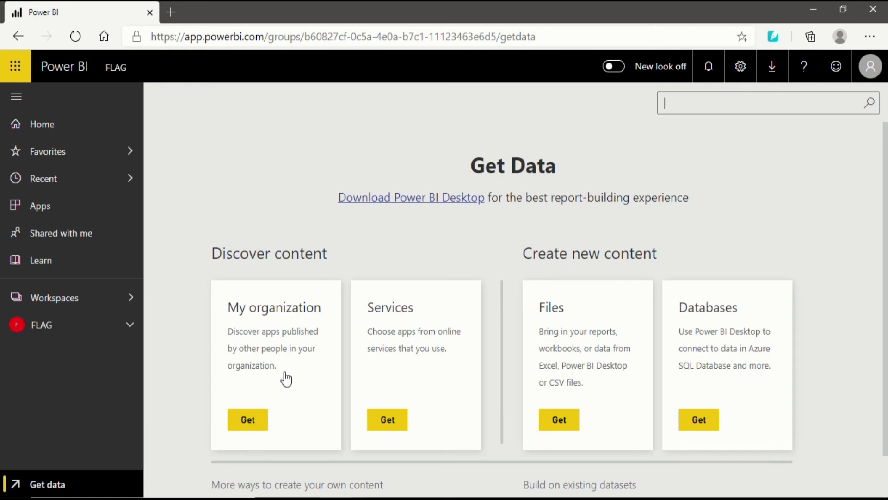
{"action": "left_click", "coordinate": [264, 425]}
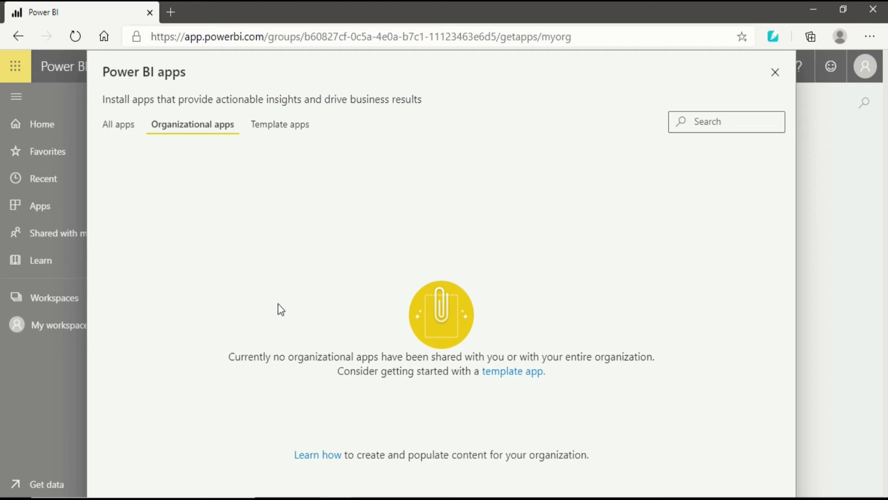
{"action": "left_click", "coordinate": [775, 74]}
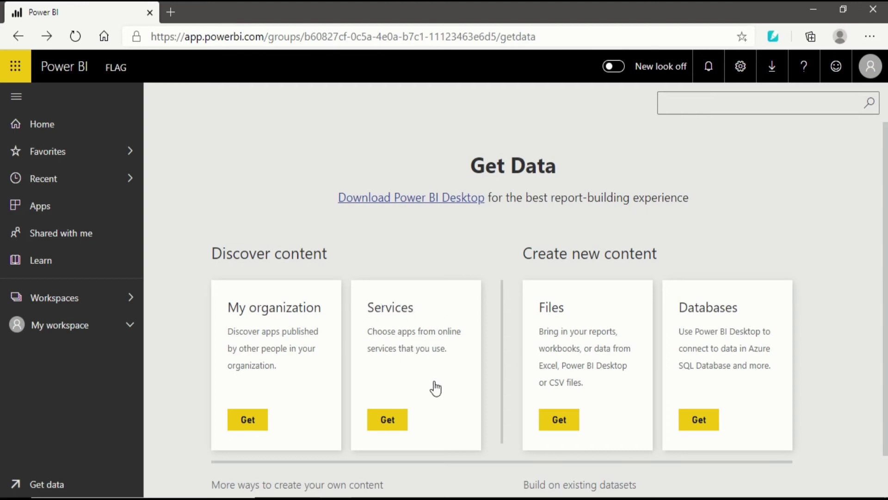
Step: Open the Services apps panel and compare the Organizational, All and Template apps tabs, ending on Template apps
{"action": "left_click", "coordinate": [397, 420]}
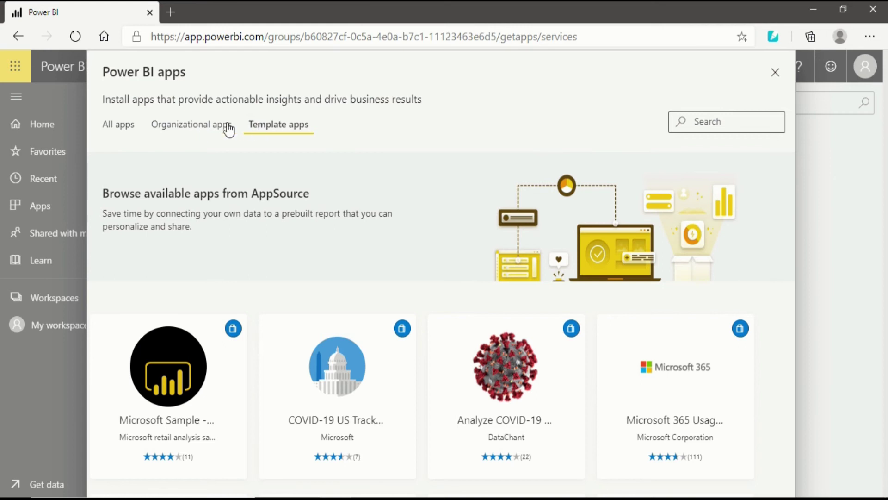
{"action": "left_click", "coordinate": [186, 127]}
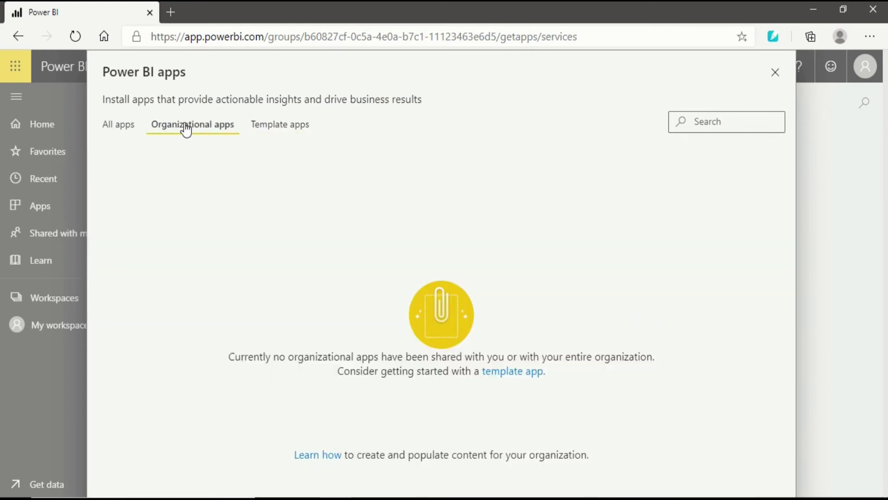
{"action": "left_click", "coordinate": [271, 130]}
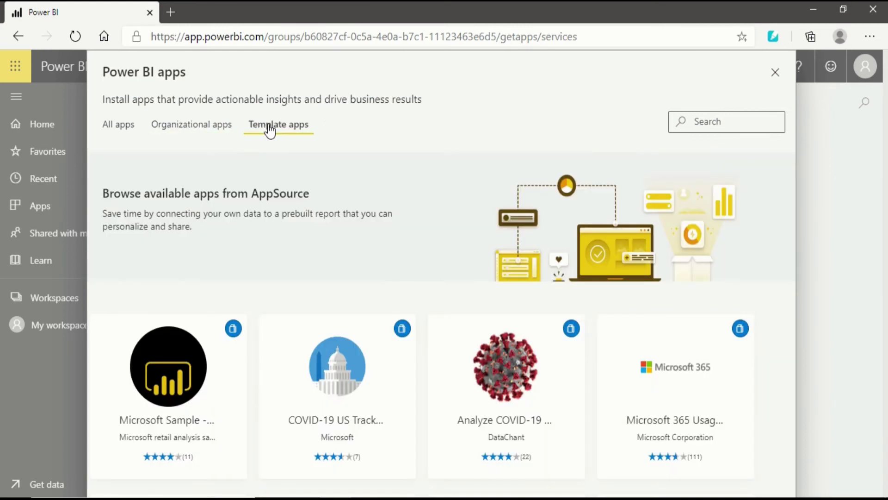
{"action": "left_click", "coordinate": [113, 134]}
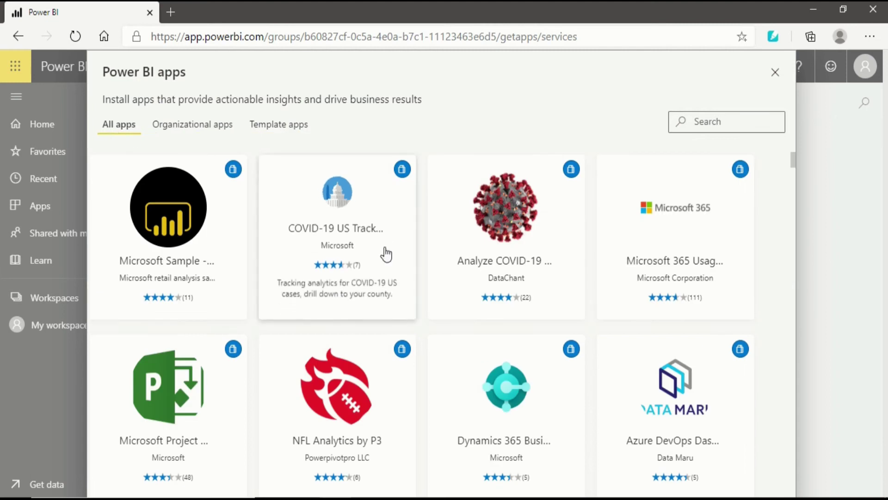
{"action": "left_click", "coordinate": [265, 131]}
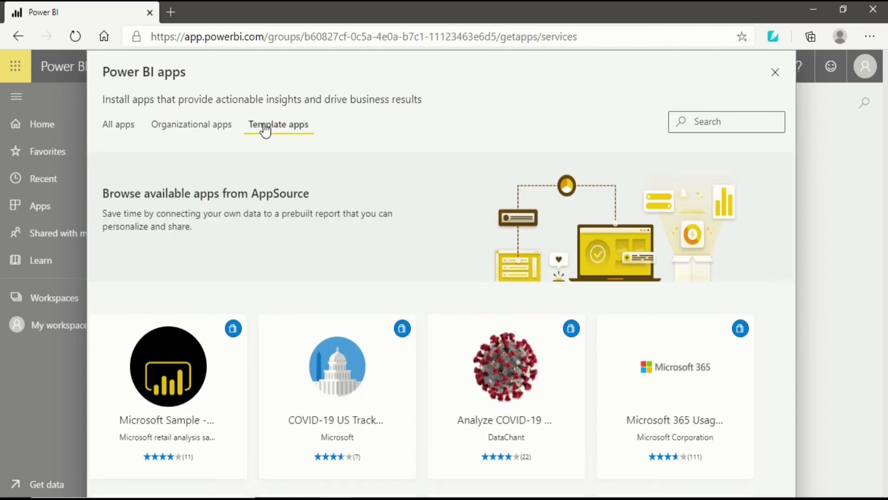
Step: Browse the Template apps cards, such as the COVID-19 trackers and Microsoft 365 Usage
{"action": "scroll", "coordinate": [349, 272], "scroll_direction": "down", "scroll_amount": 5}
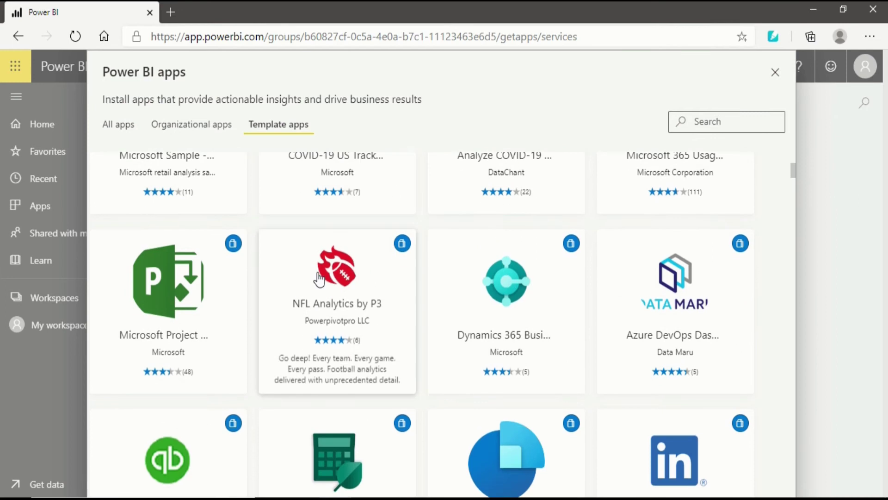
{"action": "scroll", "coordinate": [252, 282], "scroll_direction": "up", "scroll_amount": 5}
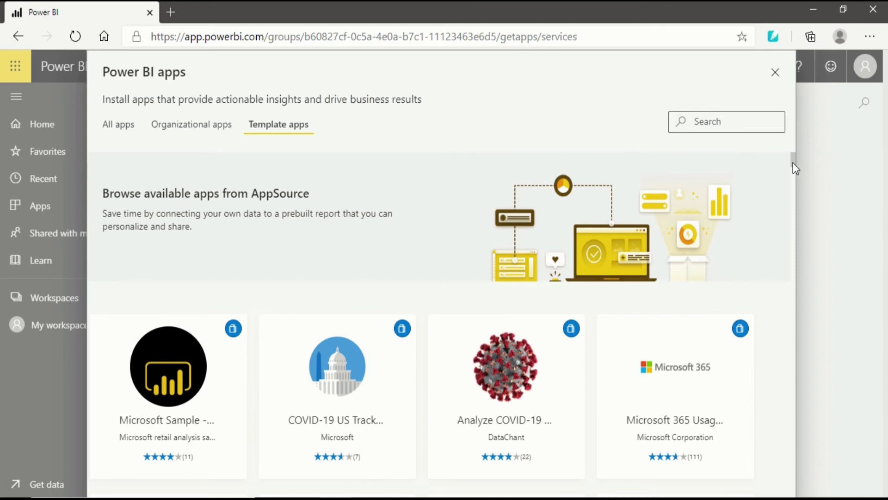
{"action": "left_click_drag", "start_coordinate": [794, 163], "coordinate": [789, 495]}
{"action": "scroll", "coordinate": [750, 462], "scroll_direction": "up", "scroll_amount": 2}
{"action": "scroll", "coordinate": [728, 454], "scroll_direction": "down", "scroll_amount": 4}
{"action": "scroll", "coordinate": [701, 380], "scroll_direction": "up", "scroll_amount": 6}
{"action": "scroll", "coordinate": [701, 380], "scroll_direction": "up", "scroll_amount": 15}
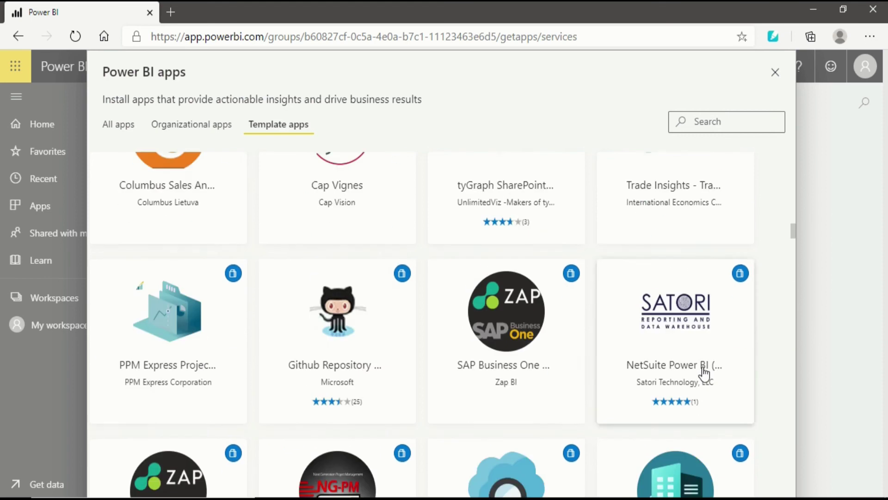
{"action": "scroll", "coordinate": [705, 373], "scroll_direction": "up", "scroll_amount": 10}
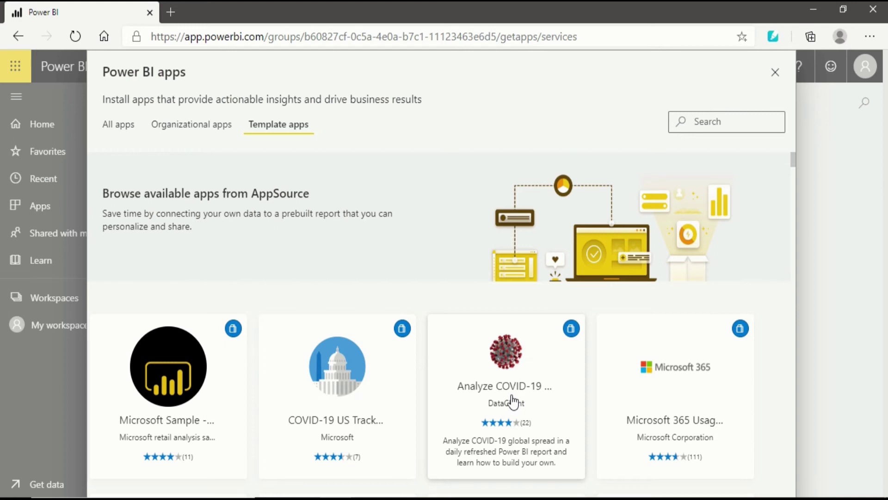
Step: View the COVID-19 US Tracking Report app's AppSource details page
{"action": "left_click", "coordinate": [350, 388]}
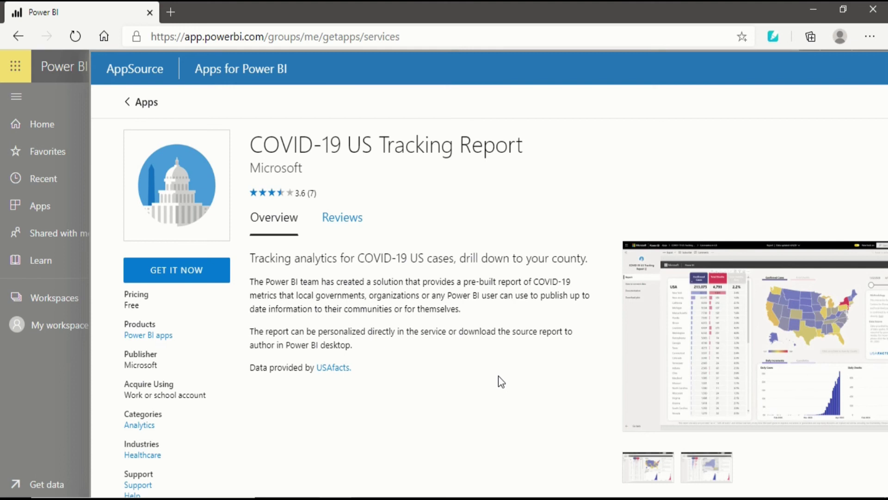
{"action": "scroll", "coordinate": [498, 375], "scroll_direction": "down", "scroll_amount": 9}
{"action": "scroll", "coordinate": [499, 376], "scroll_direction": "up", "scroll_amount": 1}
{"action": "scroll", "coordinate": [501, 383], "scroll_direction": "up", "scroll_amount": 9}
Step: Search the apps for 'bing', find no matches, clear the search and return to Template apps
{"action": "left_click", "coordinate": [143, 110]}
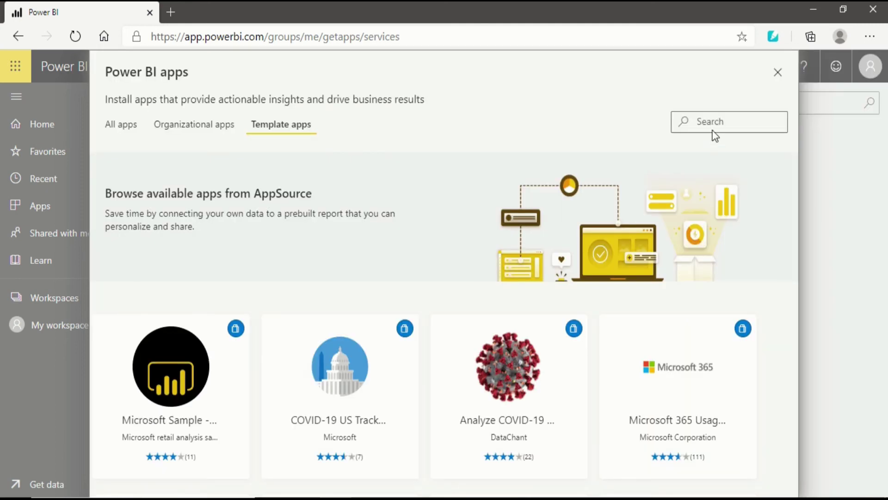
{"action": "type", "text": "bing"}
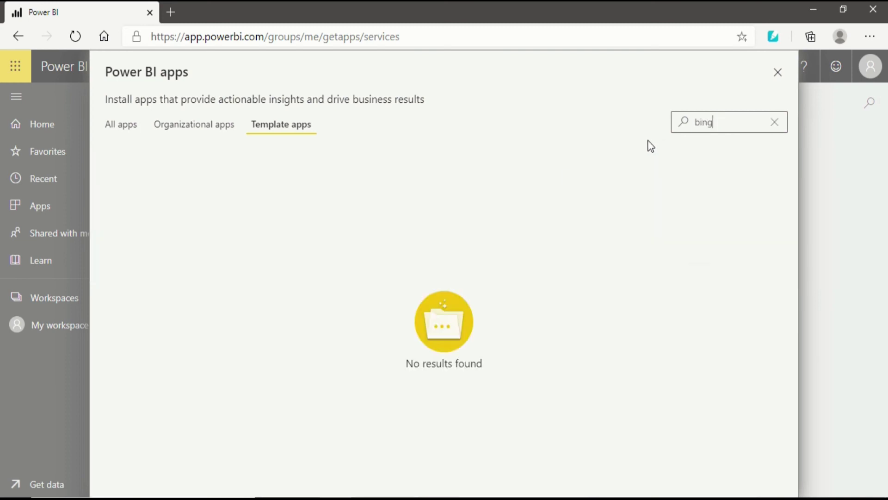
{"action": "left_click", "coordinate": [130, 135]}
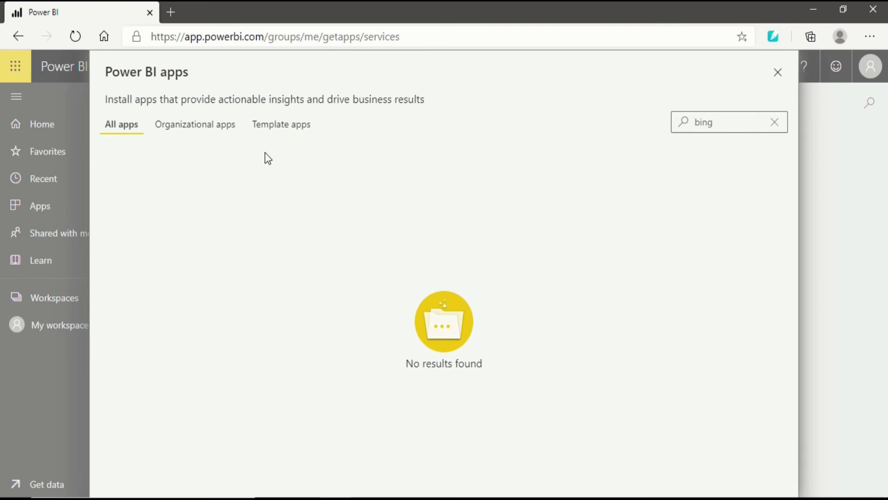
{"action": "left_click", "coordinate": [780, 125]}
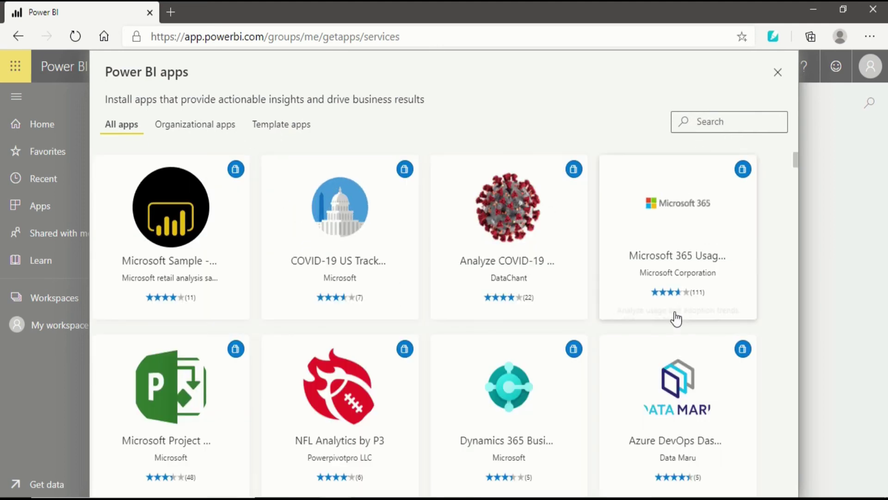
{"action": "scroll", "coordinate": [796, 162], "scroll_direction": "down", "scroll_amount": 10}
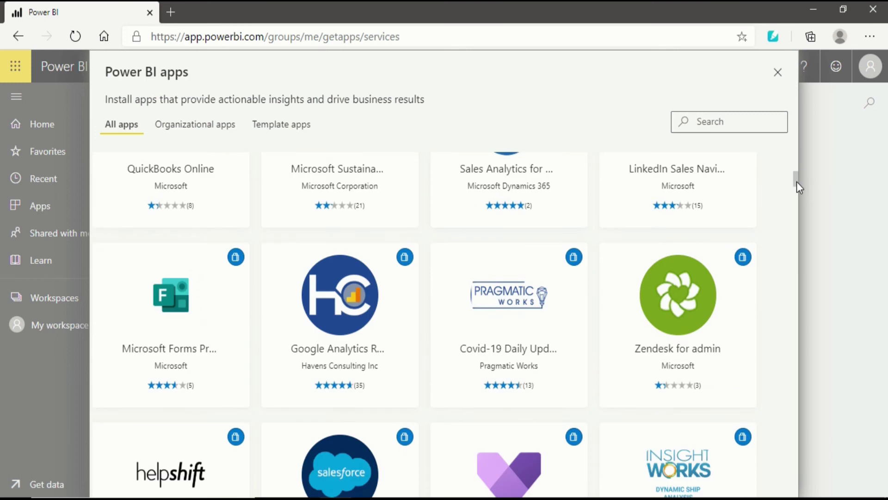
{"action": "left_click", "coordinate": [277, 132]}
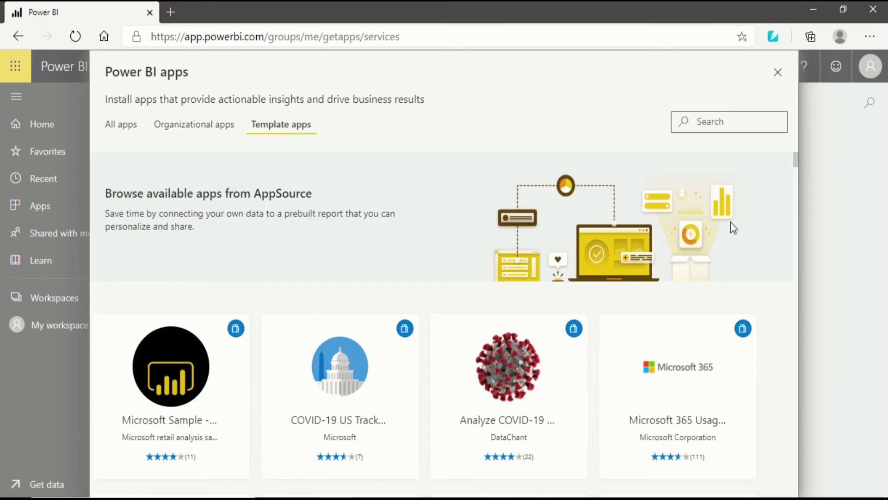
{"action": "scroll", "coordinate": [733, 276], "scroll_direction": "down", "scroll_amount": 10}
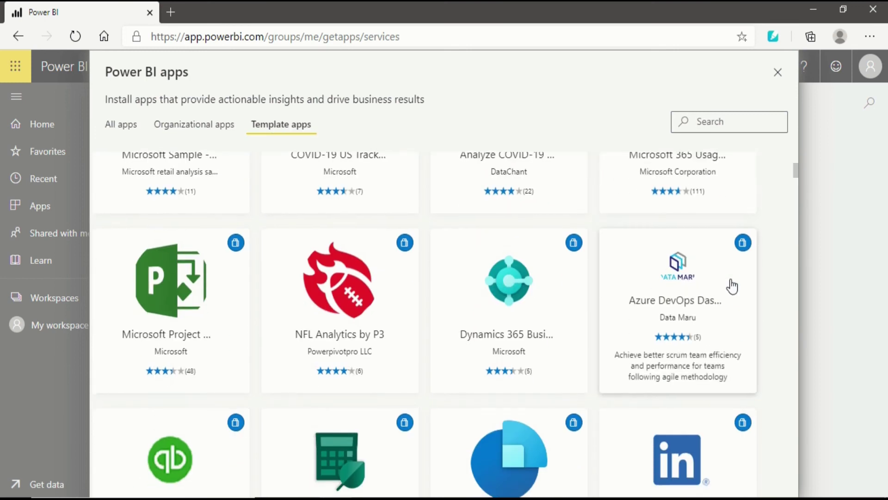
{"action": "scroll", "coordinate": [732, 287], "scroll_direction": "down", "scroll_amount": 5}
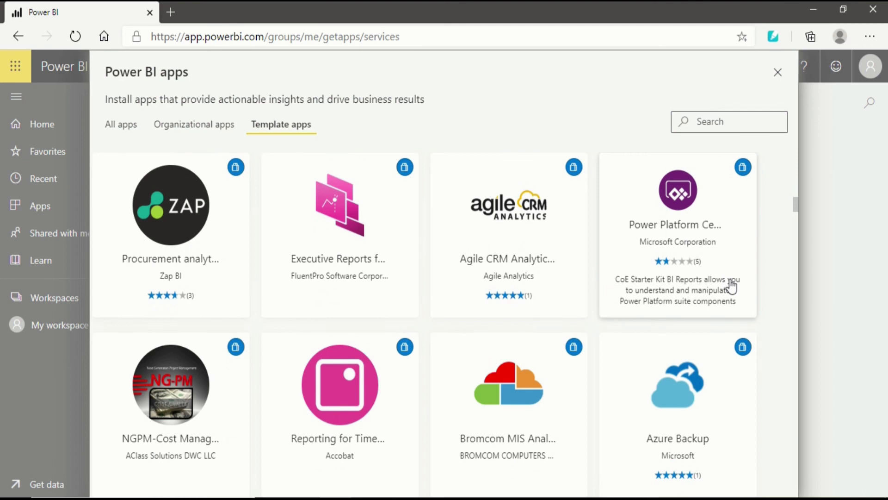
{"action": "scroll", "coordinate": [762, 282], "scroll_direction": "down", "scroll_amount": 15}
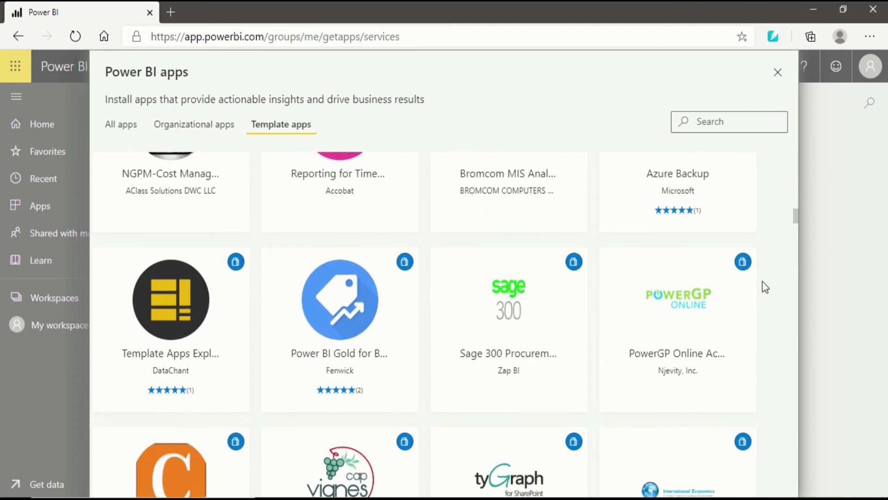
{"action": "scroll", "coordinate": [765, 287], "scroll_direction": "down", "scroll_amount": 20}
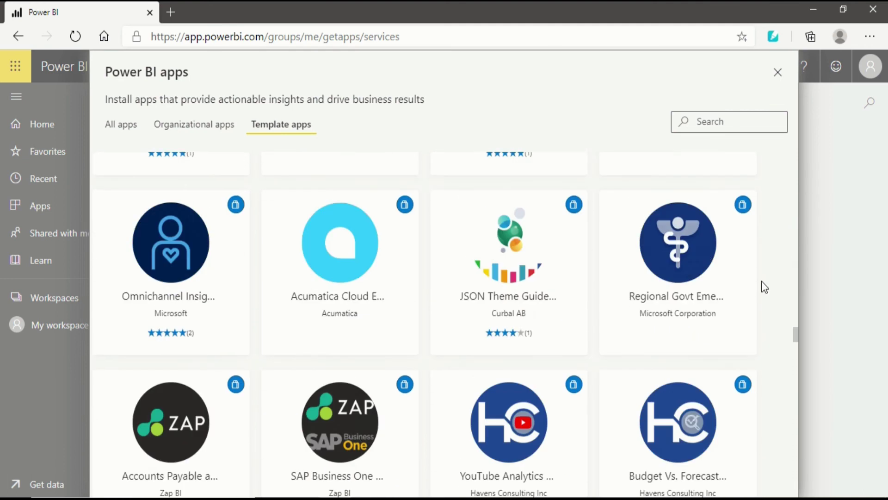
{"action": "scroll", "coordinate": [761, 282], "scroll_direction": "down", "scroll_amount": 10}
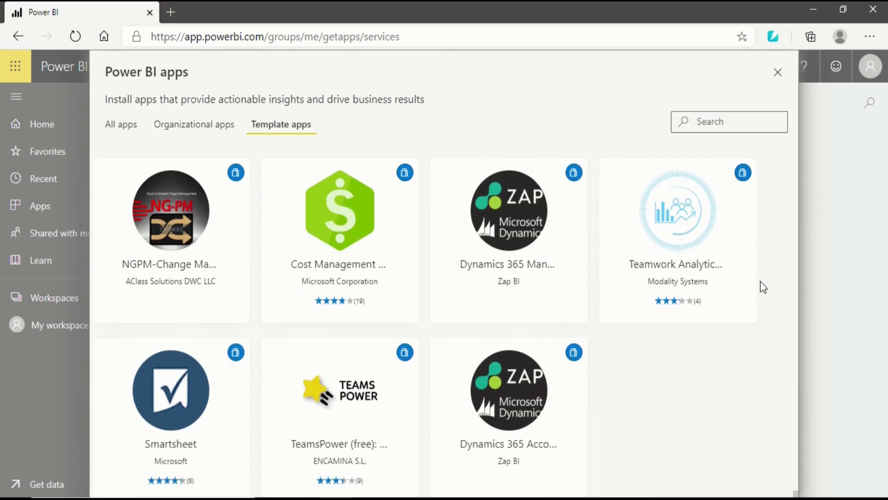
{"action": "scroll", "coordinate": [685, 383], "scroll_direction": "up", "scroll_amount": 15}
{"action": "scroll", "coordinate": [684, 384], "scroll_direction": "up", "scroll_amount": 20}
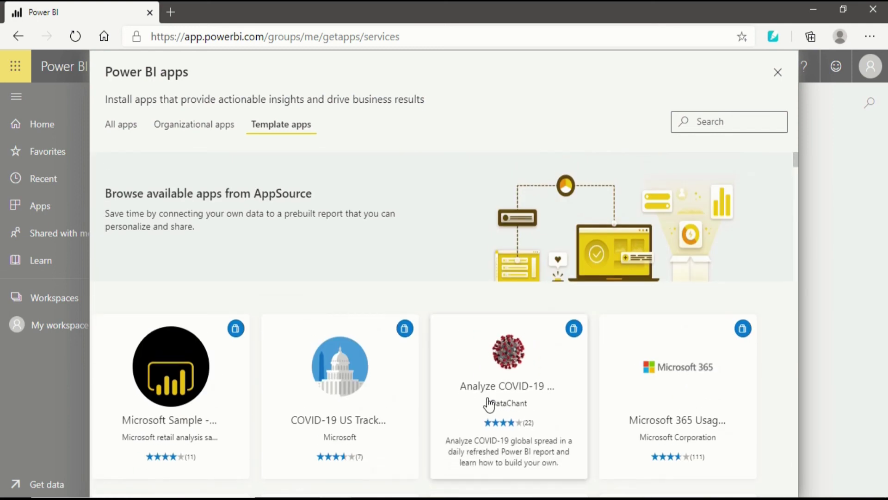
Step: Open the Analyze COVID-19 cases app and enlarge its Hit the Play Button report screenshot
{"action": "left_click", "coordinate": [516, 368]}
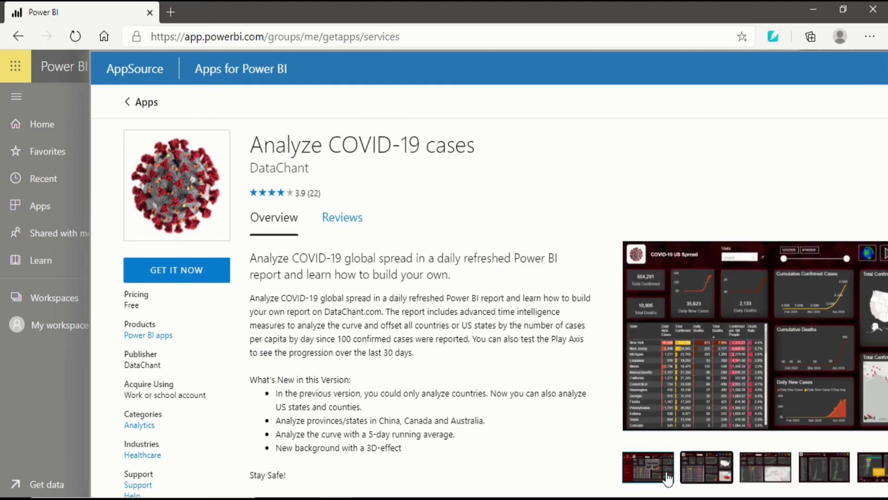
{"action": "left_click", "coordinate": [751, 481]}
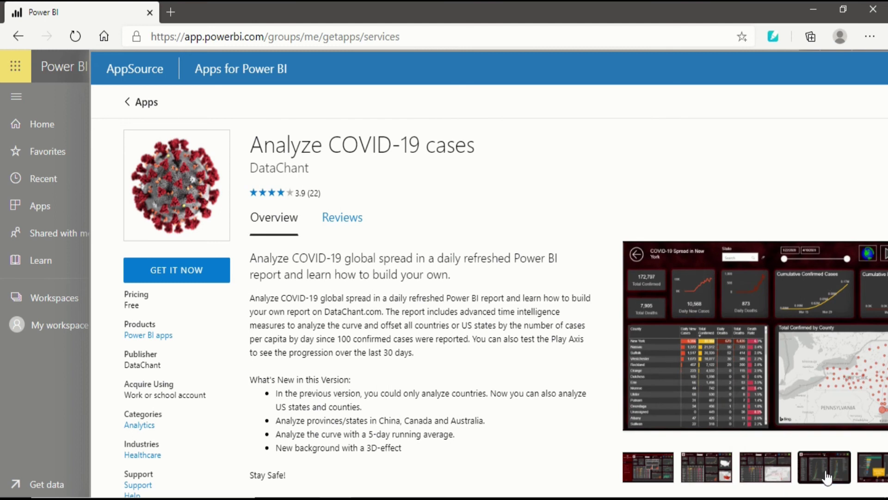
{"action": "left_click", "coordinate": [814, 476]}
{"action": "left_click", "coordinate": [873, 465]}
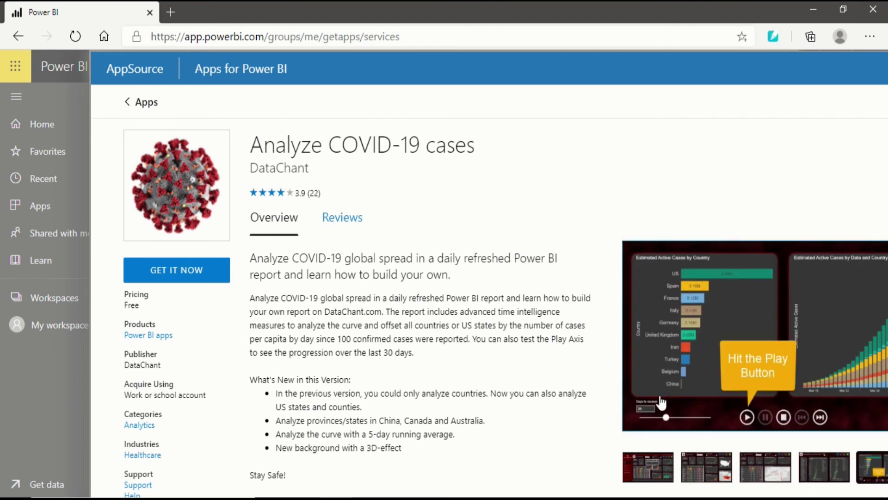
{"action": "scroll", "coordinate": [661, 403], "scroll_direction": "down", "scroll_amount": 4}
{"action": "scroll", "coordinate": [660, 403], "scroll_direction": "up", "scroll_amount": 4}
{"action": "left_click", "coordinate": [746, 419]}
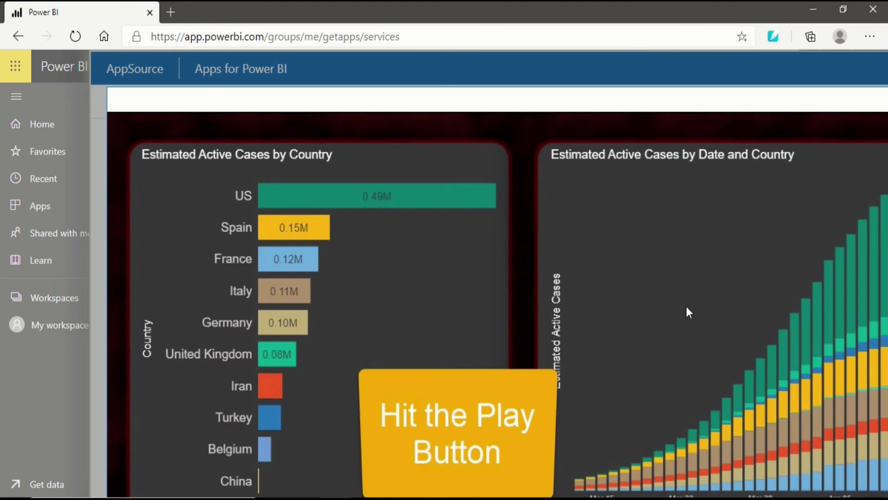
Step: Close the screenshot preview and look over the DataChant app page down to Other apps
{"action": "key", "text": "Escape"}
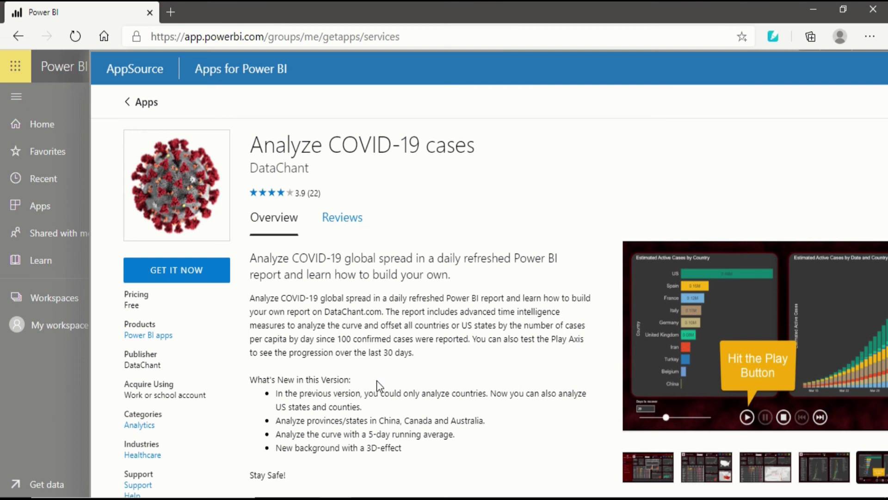
{"action": "scroll", "coordinate": [393, 381], "scroll_direction": "down", "scroll_amount": 4}
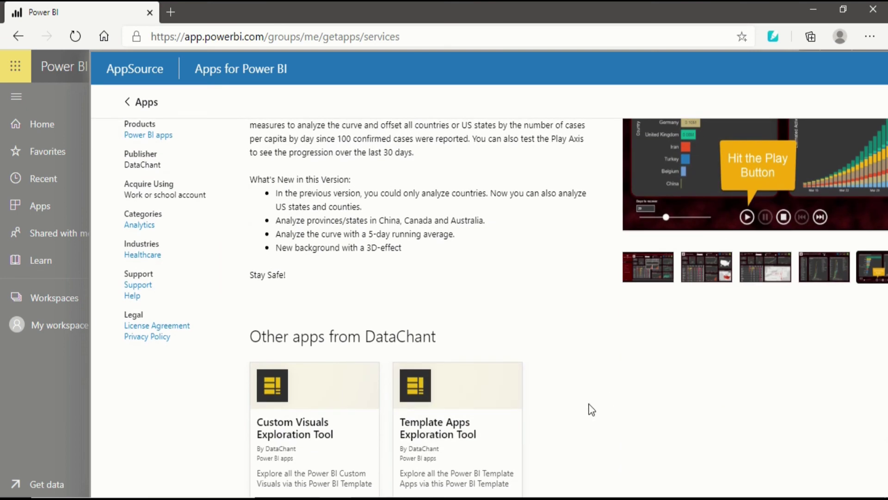
{"action": "scroll", "coordinate": [490, 427], "scroll_direction": "up", "scroll_amount": 5}
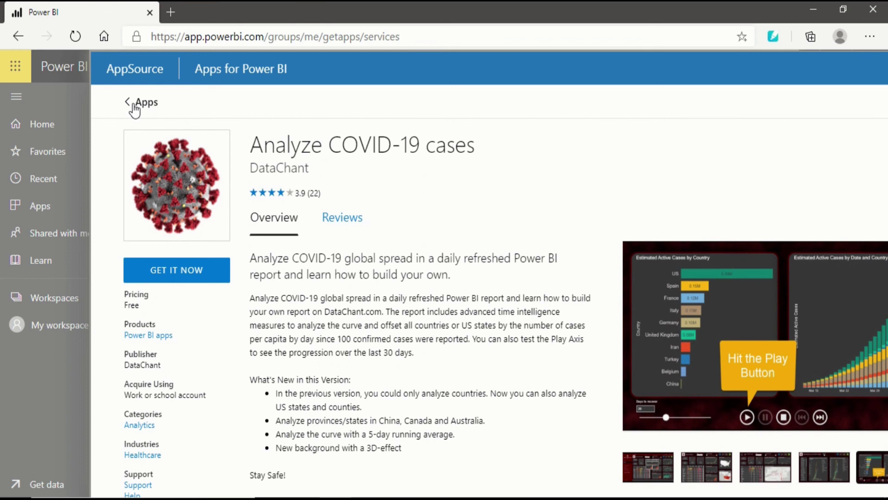
Step: Go back to the Template apps gallery and browse apps like Procurement analytics and Azure Backup
{"action": "left_click", "coordinate": [131, 102]}
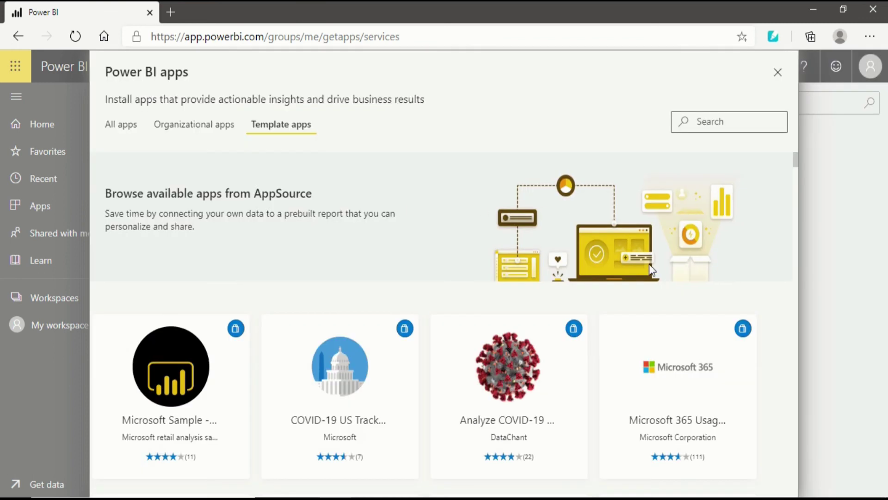
{"action": "scroll", "coordinate": [654, 261], "scroll_direction": "down", "scroll_amount": 5}
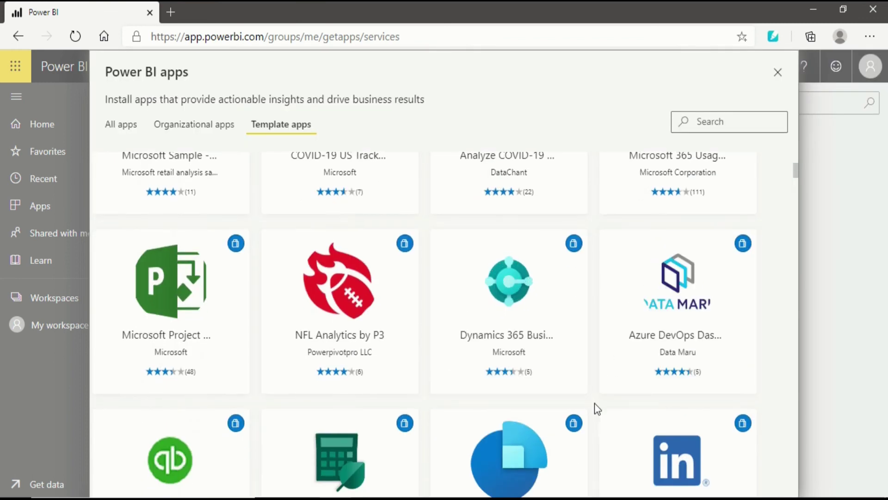
{"action": "scroll", "coordinate": [600, 407], "scroll_direction": "down", "scroll_amount": 5}
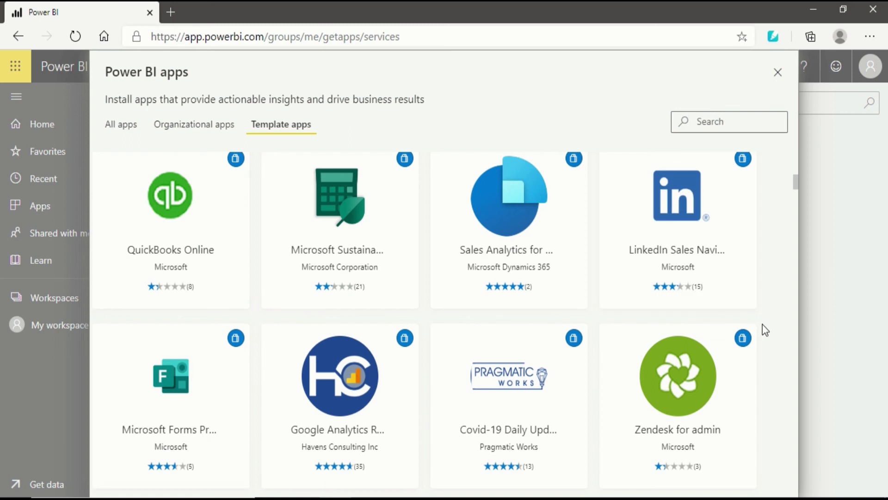
{"action": "scroll", "coordinate": [763, 326], "scroll_direction": "up", "scroll_amount": 5}
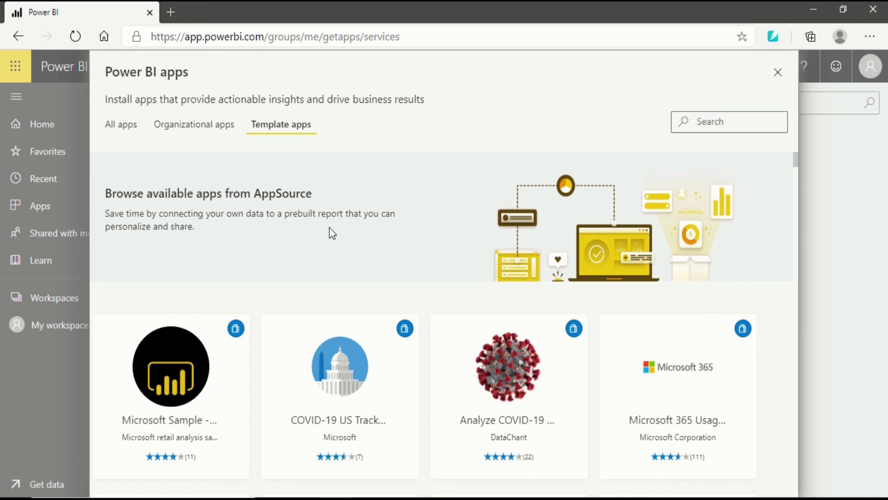
{"action": "scroll", "coordinate": [370, 278], "scroll_direction": "down", "scroll_amount": 10}
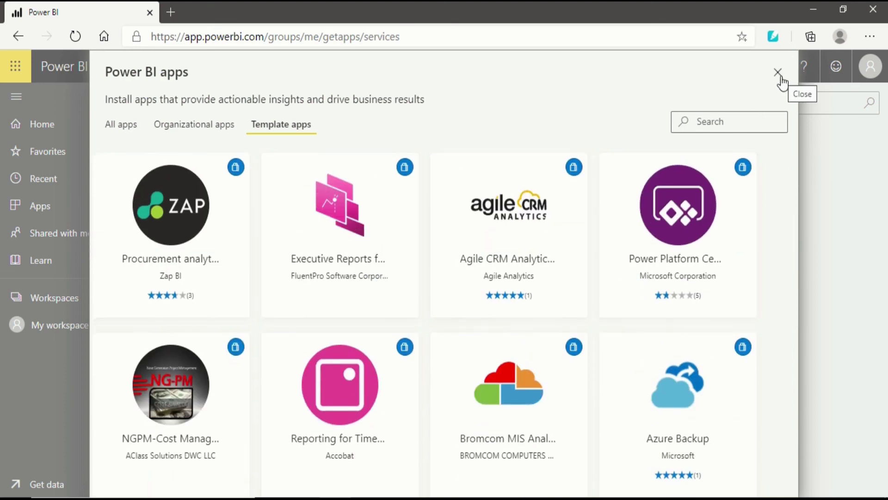
{"action": "left_click", "coordinate": [644, 217]}
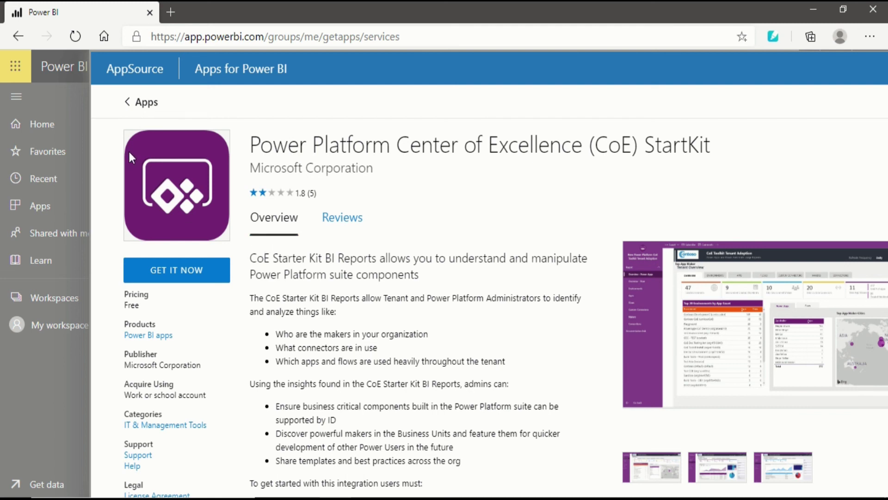
Step: Return to the Template apps gallery and browse apps like tyGraph Pulse and SAP Business One
{"action": "left_click", "coordinate": [147, 102]}
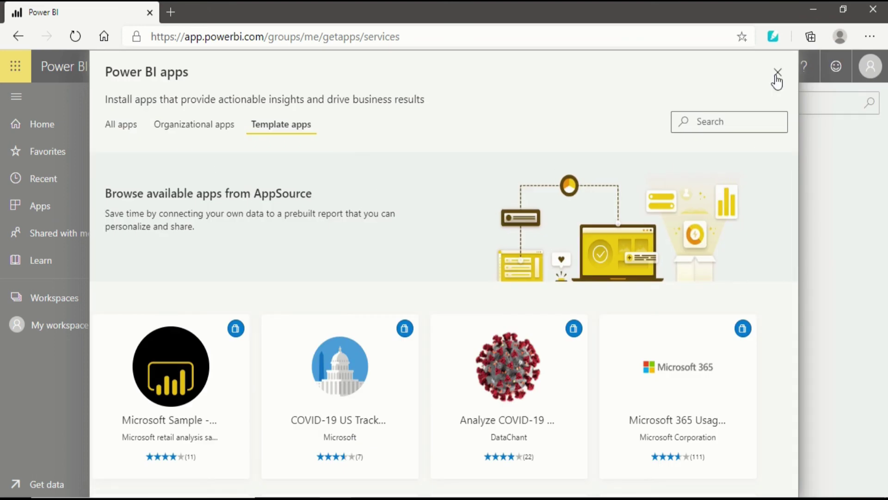
{"action": "scroll", "coordinate": [636, 264], "scroll_direction": "down", "scroll_amount": 5}
{"action": "scroll", "coordinate": [638, 264], "scroll_direction": "down", "scroll_amount": 15}
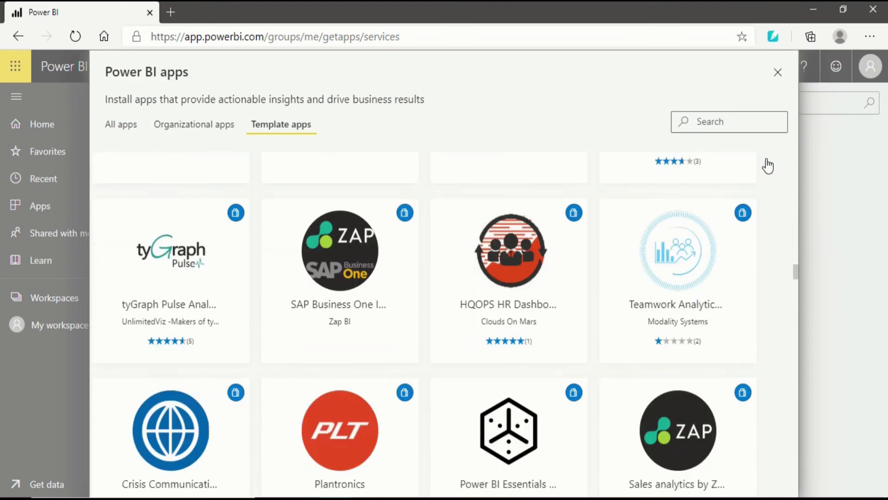